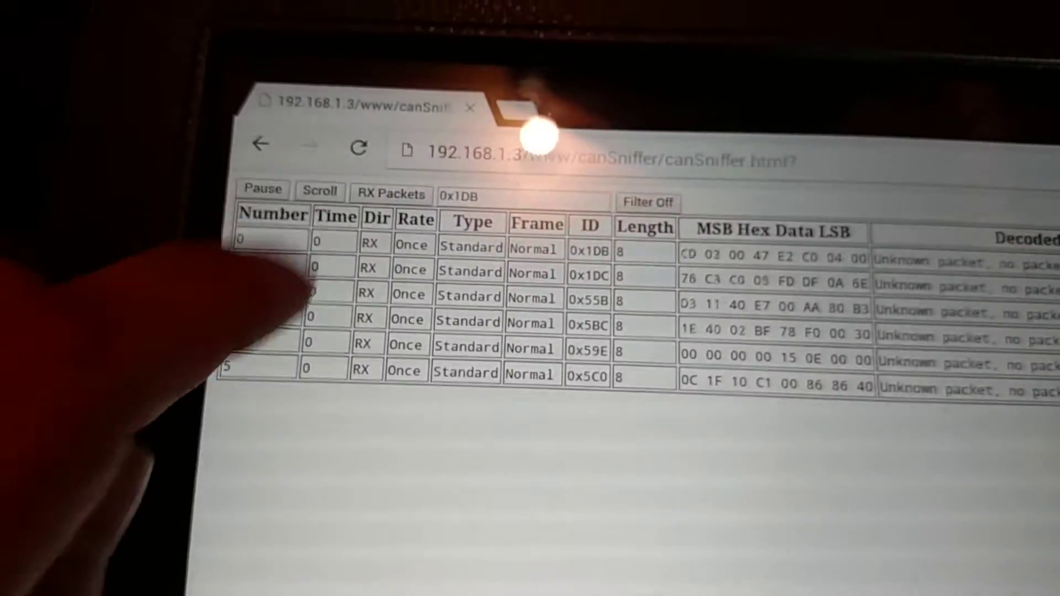
# Switch the packet table to scrolling mode so each received frame appends a numbered row.
pyautogui.click(255, 244)
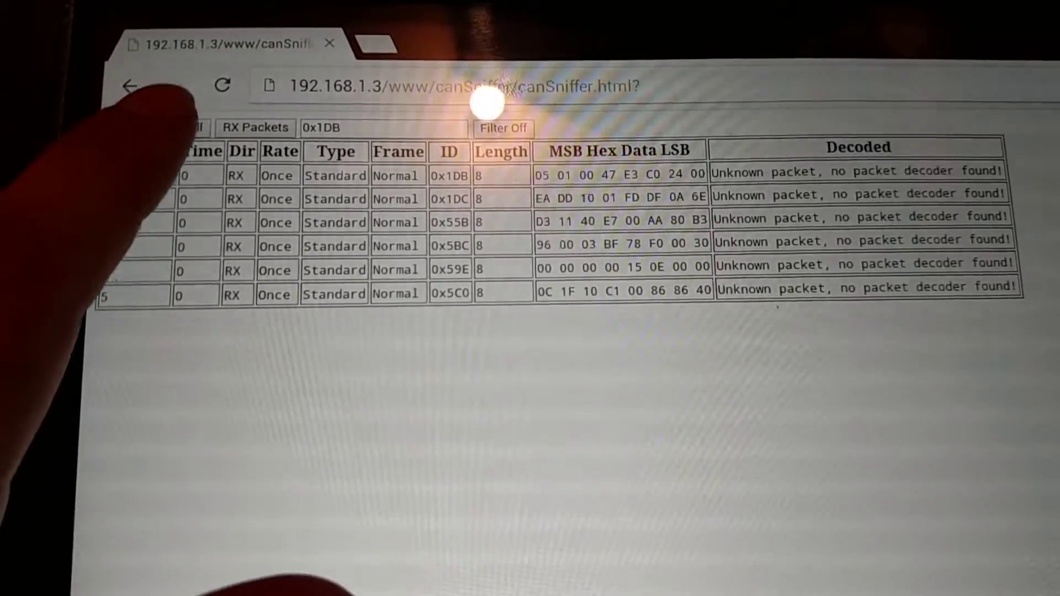
pyautogui.click(186, 128)
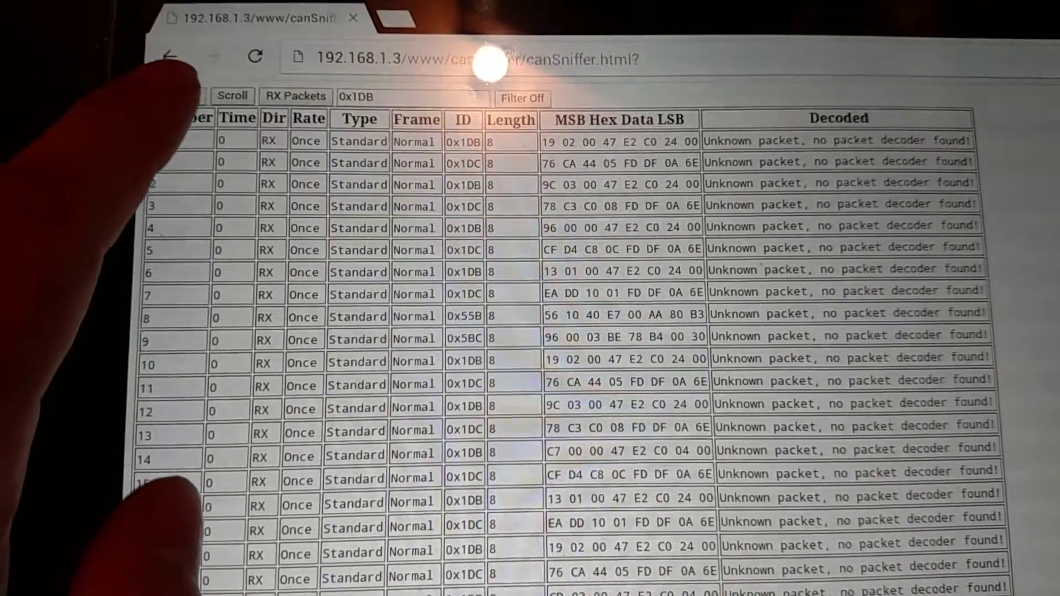
# Toggle the Scroll button back to static mode, one row per packet ID.
pyautogui.click(170, 60)
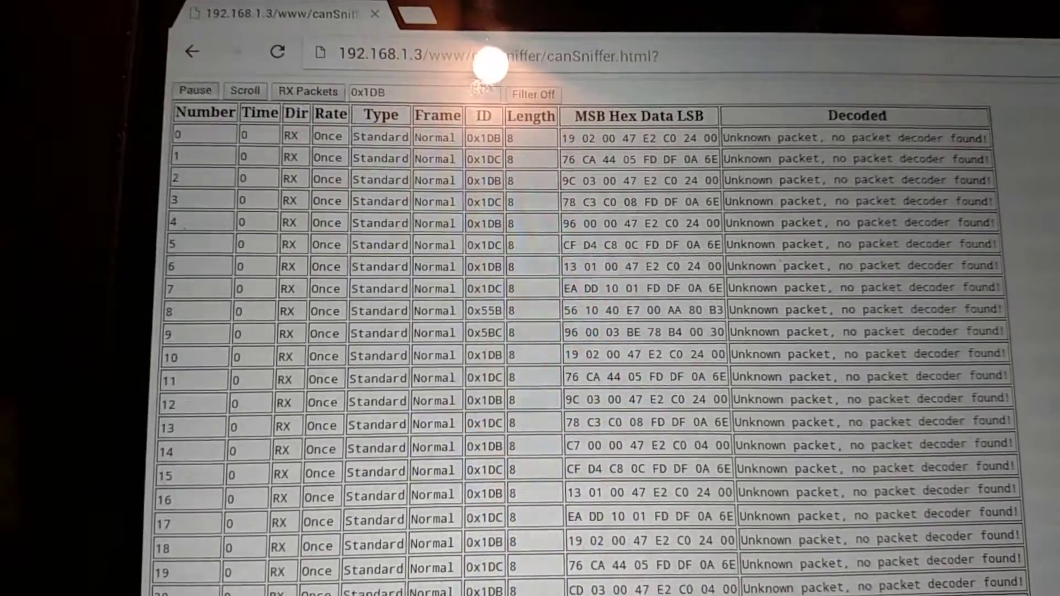